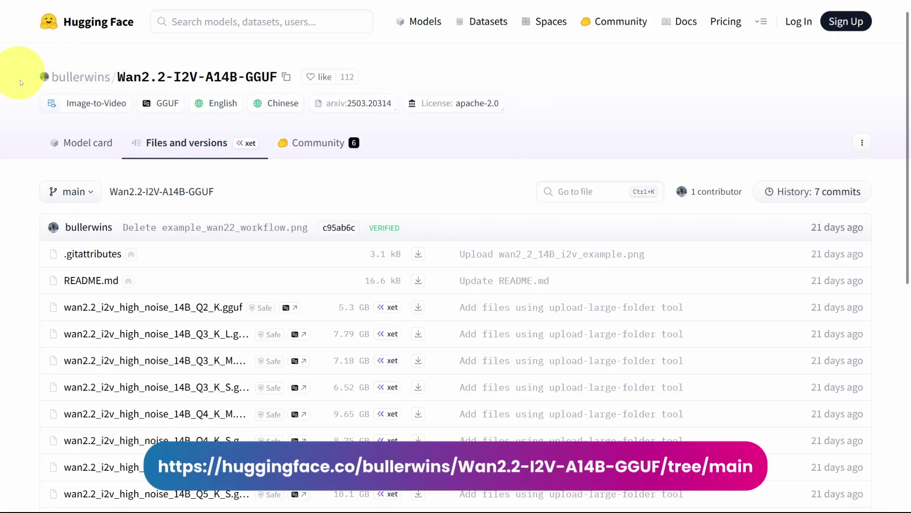
Download wan2.2_i2v_high_noise_14B_Q8_0.gguf from the Wan2.2-I2V-A14B-GGUF file list.
{"action": "scroll", "coordinate": [20, 83], "scroll_direction": "down", "scroll_amount": 6}
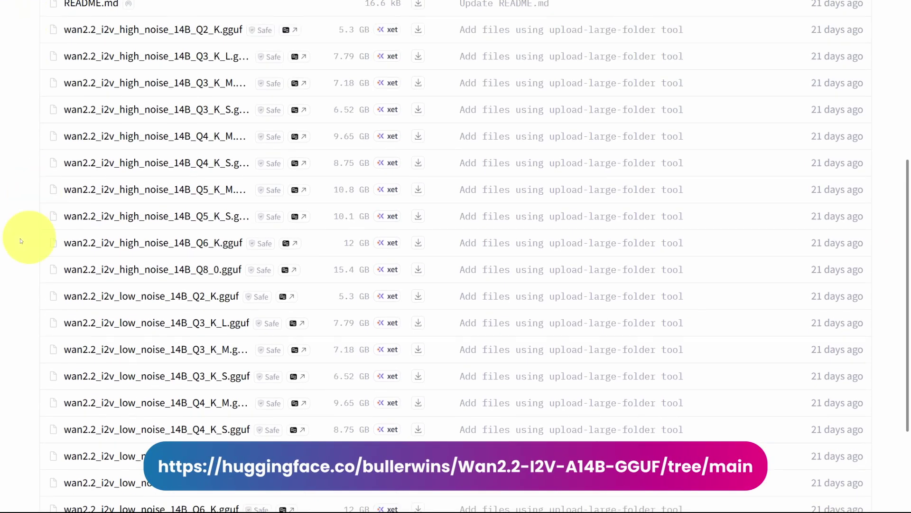
{"action": "scroll", "coordinate": [19, 233], "scroll_direction": "down", "scroll_amount": 3}
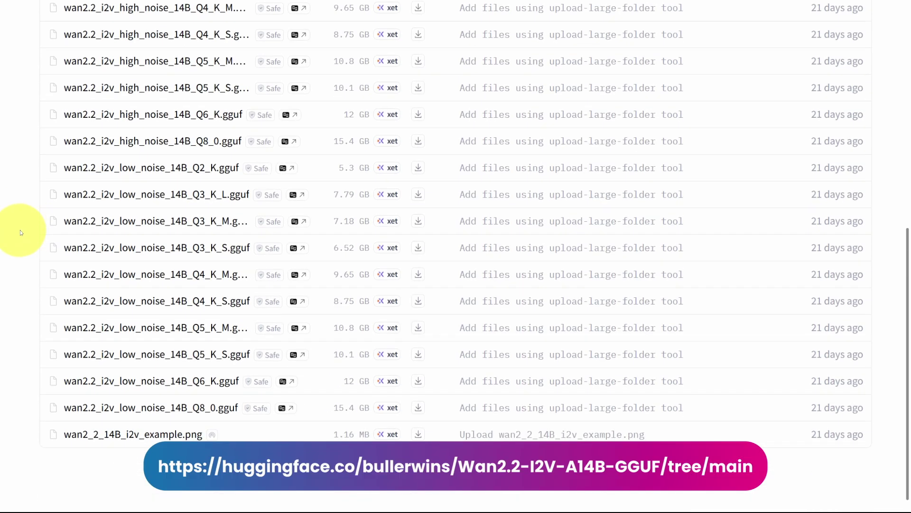
{"action": "scroll", "coordinate": [20, 233], "scroll_direction": "up", "scroll_amount": 7}
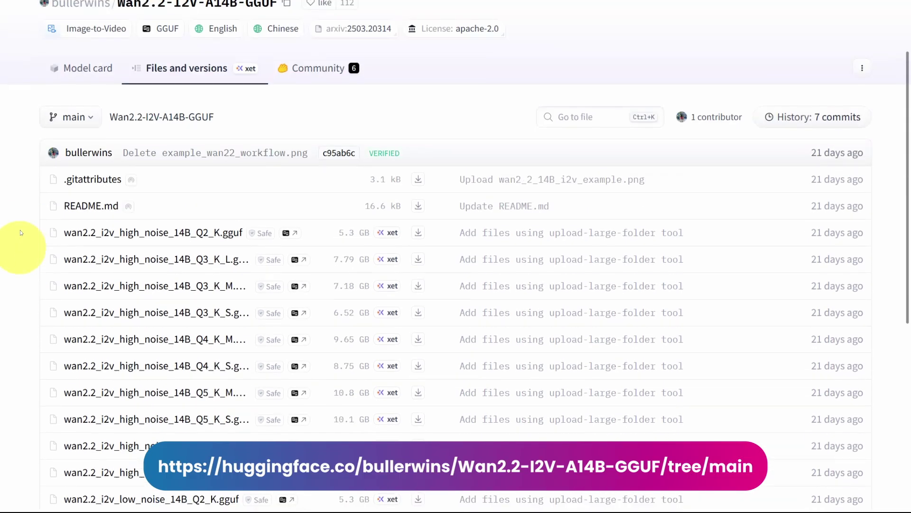
{"action": "scroll", "coordinate": [20, 237], "scroll_direction": "down", "scroll_amount": 1}
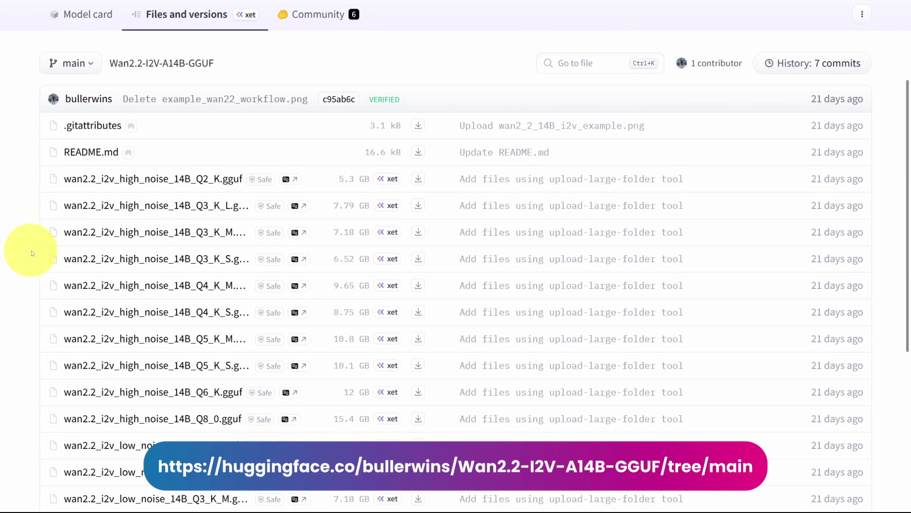
{"action": "scroll", "coordinate": [31, 251], "scroll_direction": "down", "scroll_amount": 1}
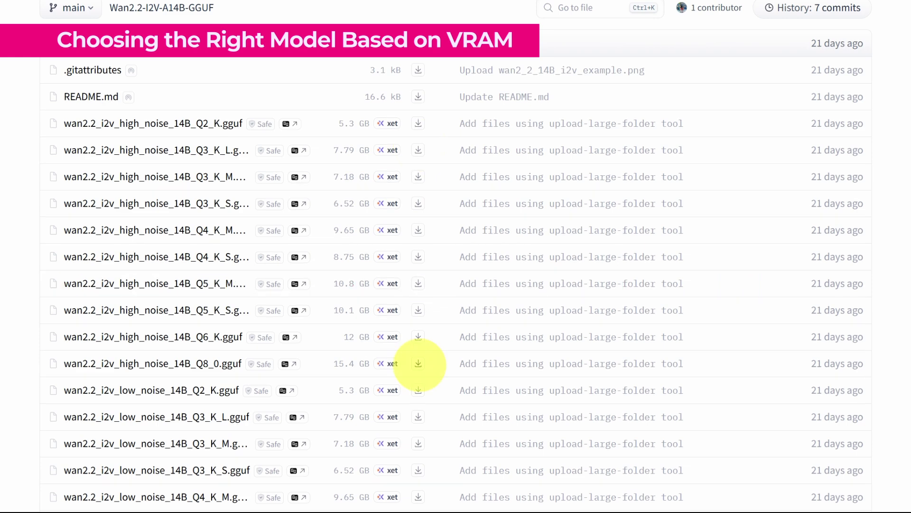
{"action": "left_click", "coordinate": [419, 363]}
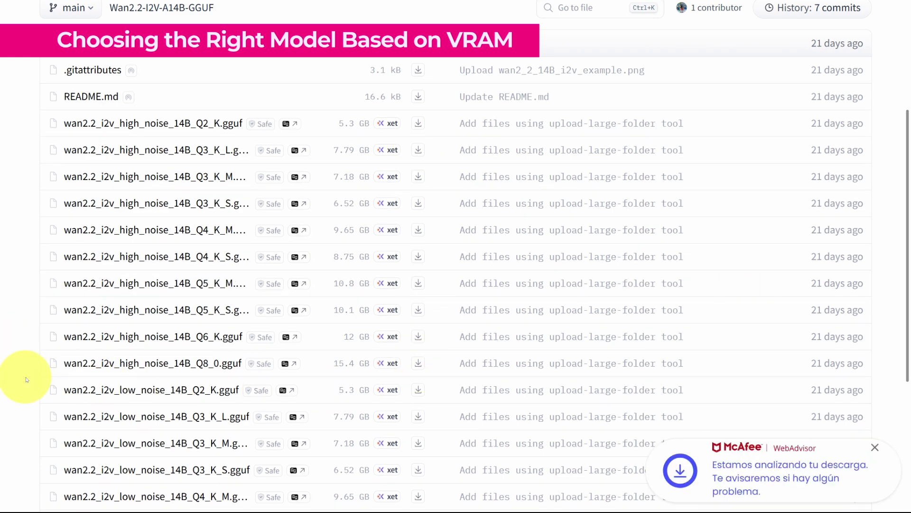
Highlight the wan2.2_i2v_low_noise_14B_Q8_0.gguf file name to point it out, then clear it.
{"action": "scroll", "coordinate": [14, 350], "scroll_direction": "down", "scroll_amount": 4}
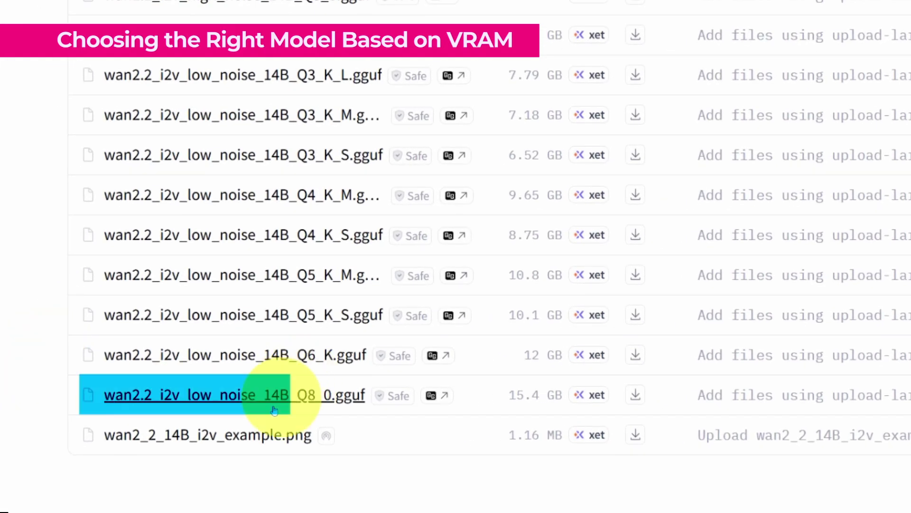
{"action": "left_click_drag", "start_coordinate": [187, 398], "coordinate": [692, 414]}
{"action": "left_click", "coordinate": [62, 399]}
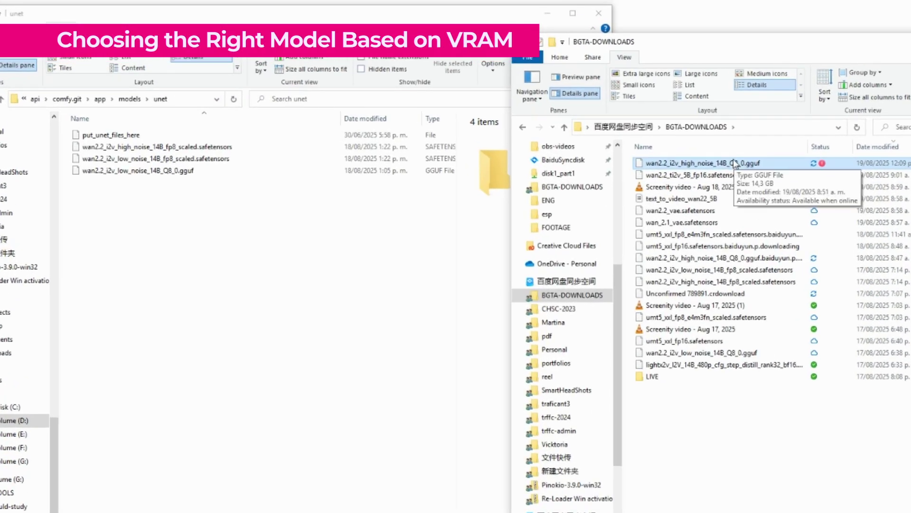
Paste the high_noise 14B Q8_0 GGUF into the models\unet folder.
{"action": "left_click", "coordinate": [206, 329]}
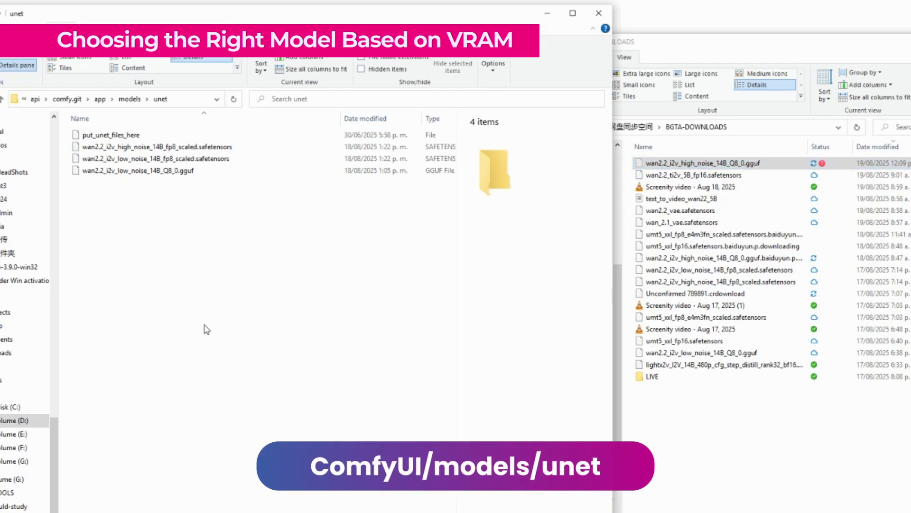
{"action": "key", "text": "ctrl+v"}
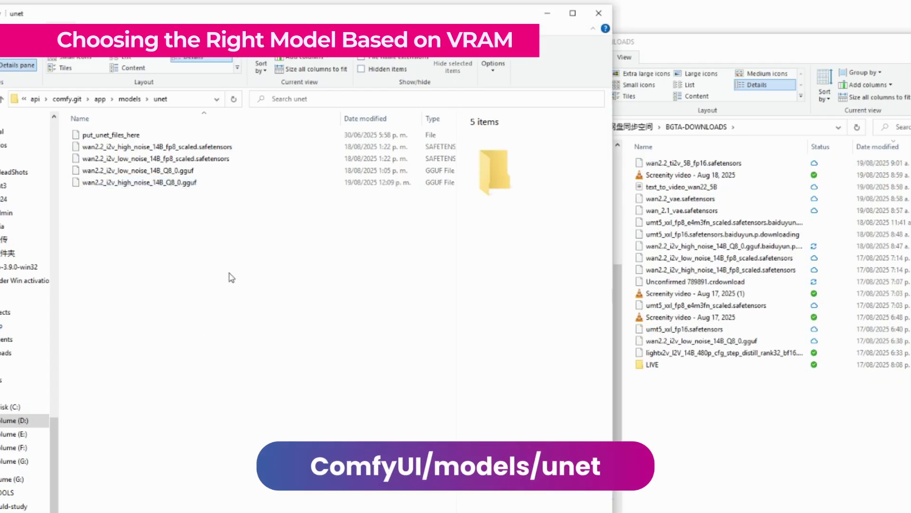
{"action": "left_click", "coordinate": [151, 148]}
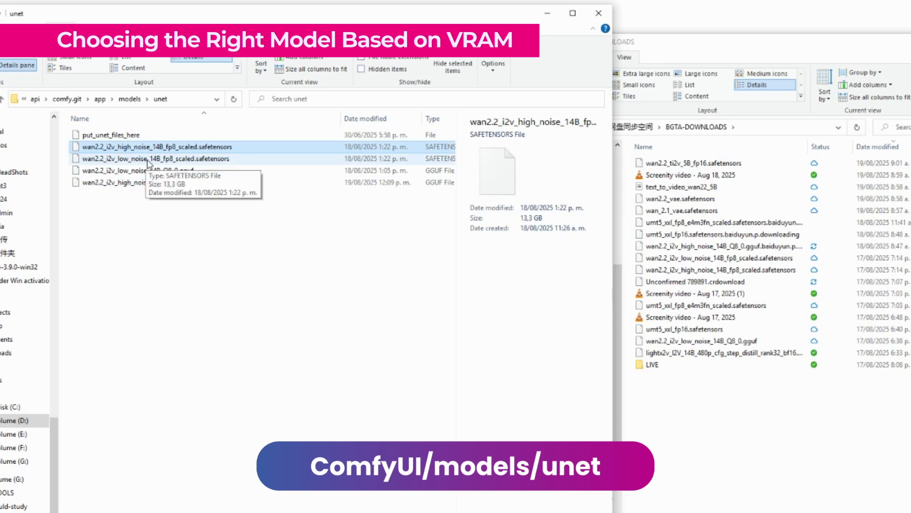
{"action": "left_click", "coordinate": [181, 265]}
Compare the low_noise and high_noise Q8_0 files and show the unet folder as Large icons.
{"action": "left_click", "coordinate": [161, 189]}
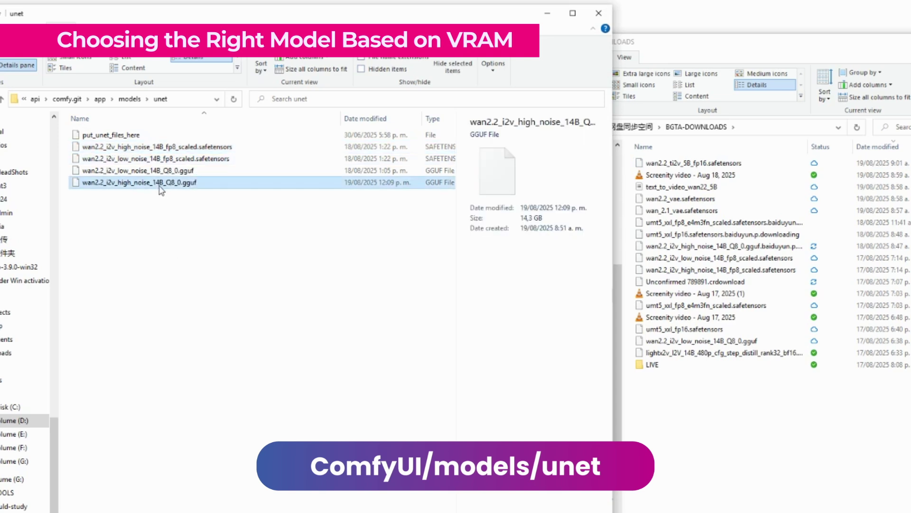
{"action": "left_click", "coordinate": [158, 172]}
{"action": "left_click", "coordinate": [158, 184]}
{"action": "left_click", "coordinate": [158, 171]}
{"action": "left_click", "coordinate": [223, 257]}
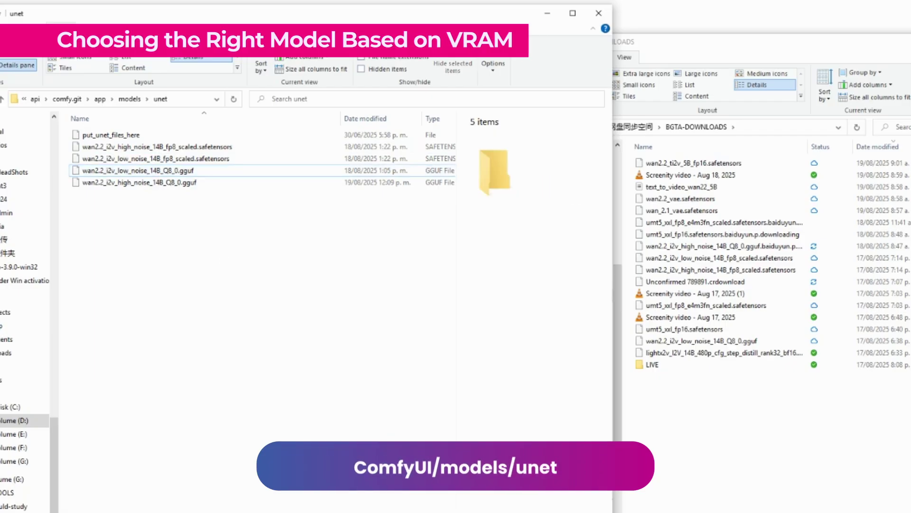
{"action": "left_click", "coordinate": [499, 462]}
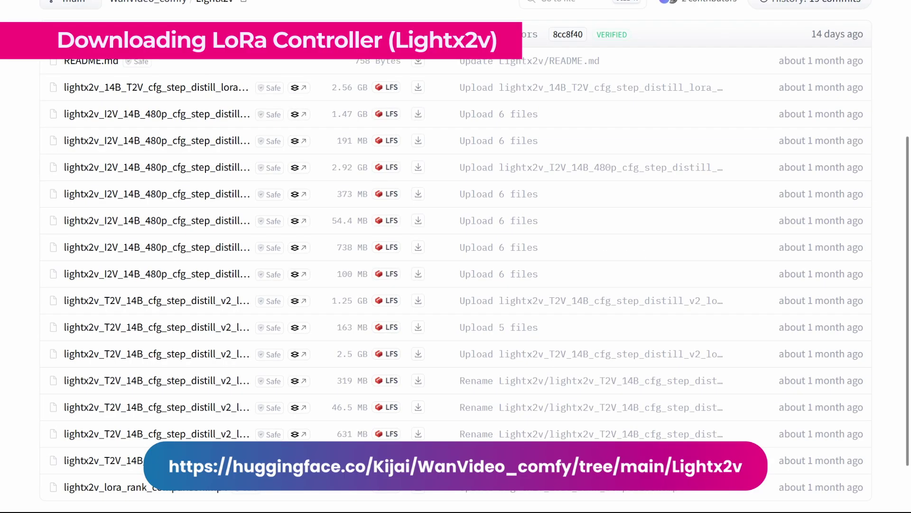
Scroll through the Lightx2v LoRA file list in Kijai/WanVideo_comfy.
{"action": "scroll", "coordinate": [108, 244], "scroll_direction": "up", "scroll_amount": 4}
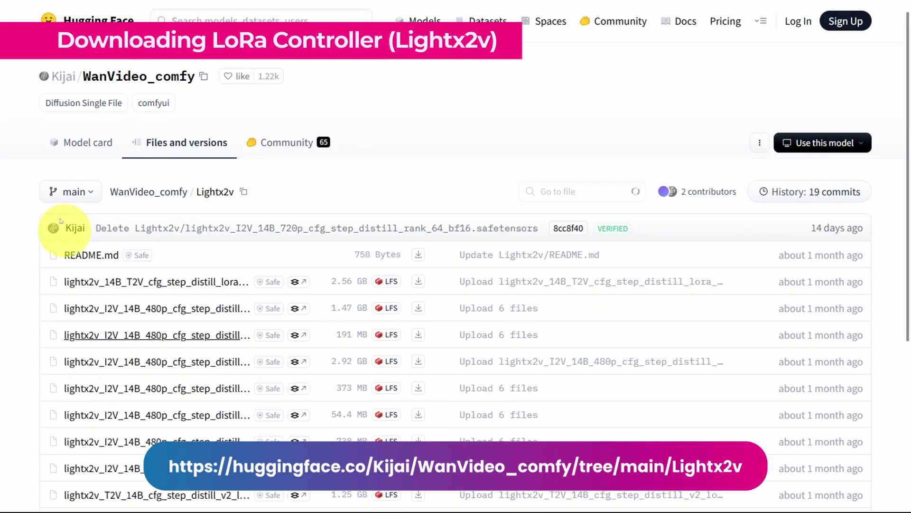
{"action": "scroll", "coordinate": [198, 333], "scroll_direction": "down", "scroll_amount": 5}
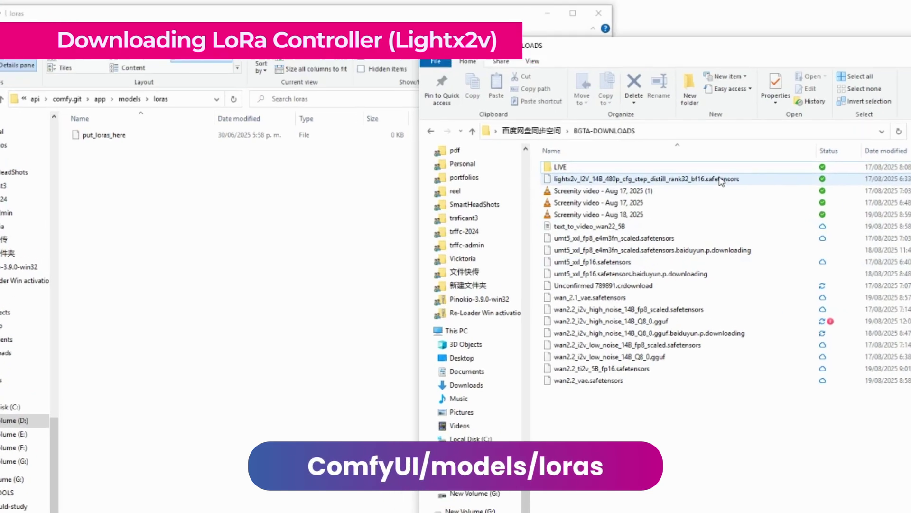
Select the lightx2v_I2V_14B_480p LoRA in BGTA-DOWNLOADS and bring the models\loras window forward.
{"action": "left_click", "coordinate": [719, 182]}
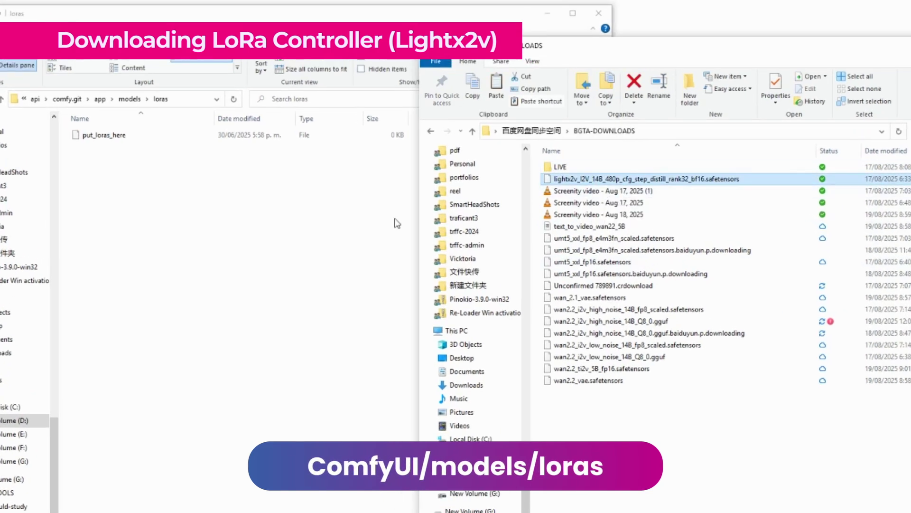
{"action": "left_click", "coordinate": [146, 205]}
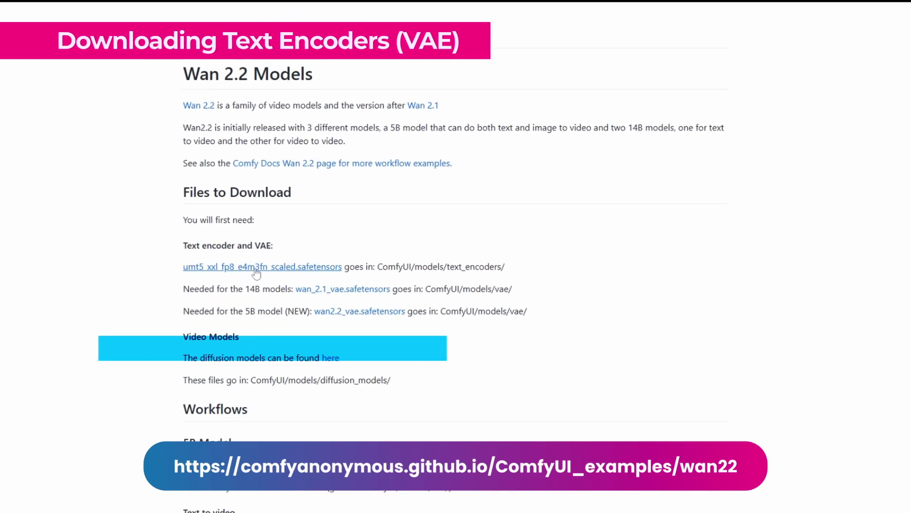
Follow the umt5_xxl_fp8_e4m3fn_scaled.safetensors link on the Wan 2.2 examples page.
{"action": "left_click", "coordinate": [255, 267]}
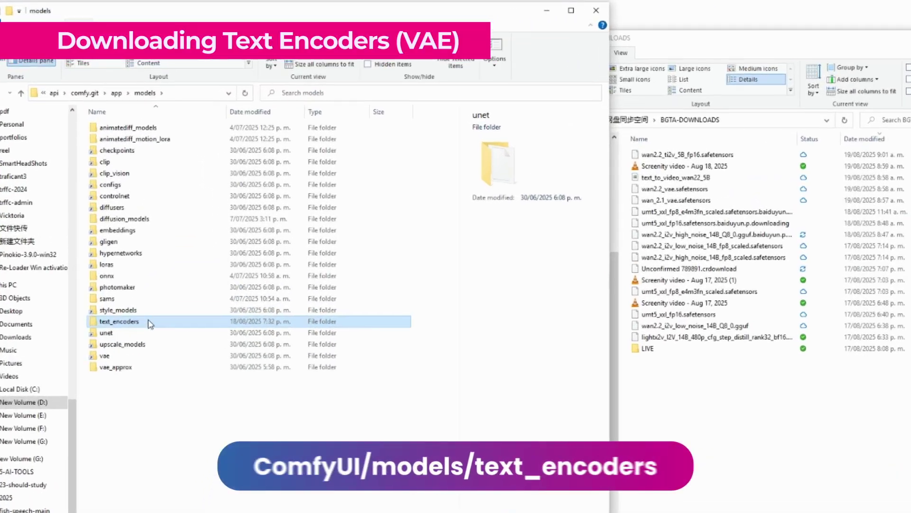
Open models\text_encoders and show its two umt5_xxl encoders as Large icons.
{"action": "double_click", "coordinate": [149, 323]}
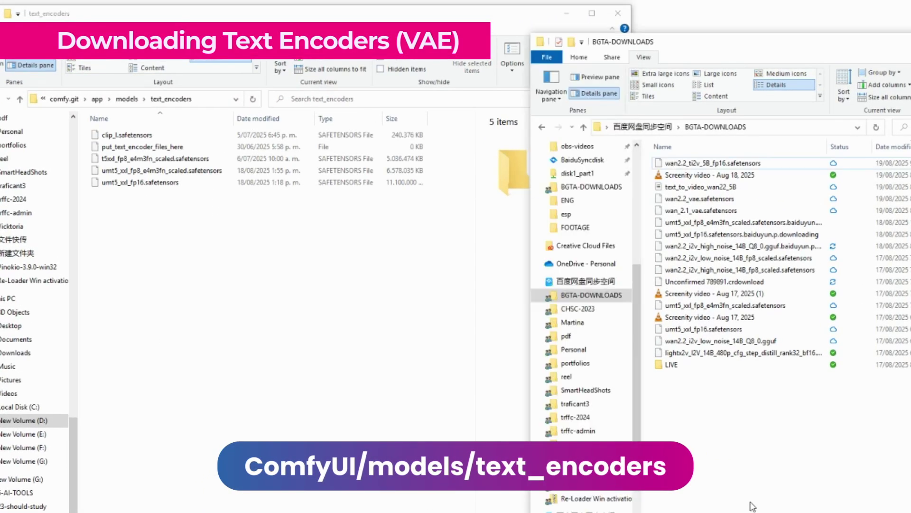
{"action": "left_click", "coordinate": [291, 318]}
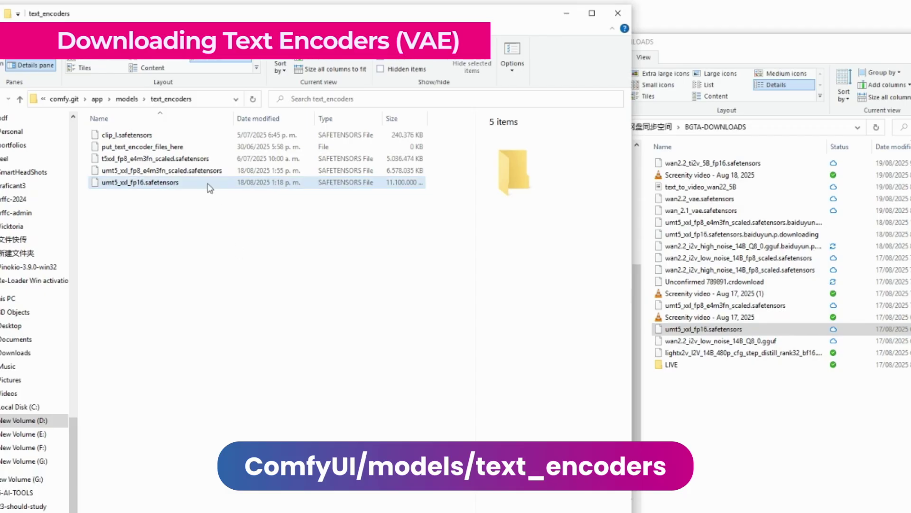
{"action": "key", "text": "ctrl+shift+2"}
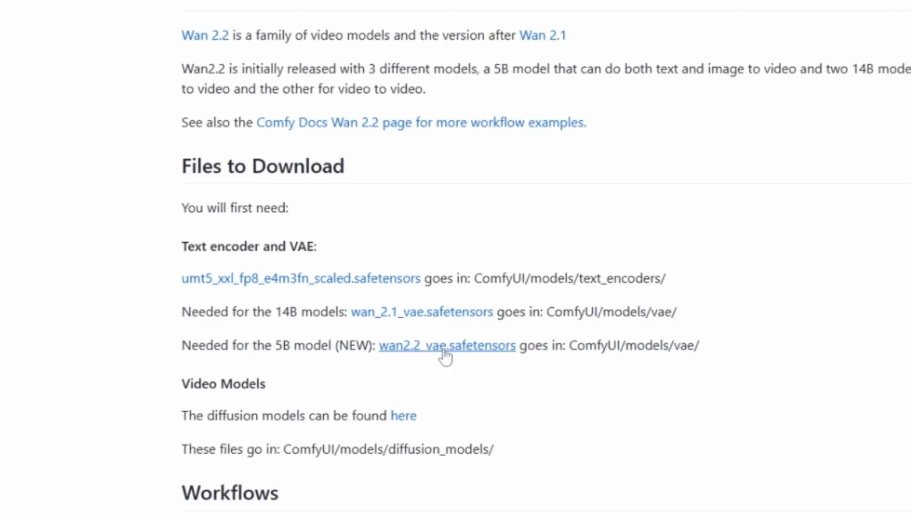
Open the wan2.2_vae download, then check models\vae holds wan_2.1_vae and wan2.2_vae.
{"action": "left_click", "coordinate": [437, 361]}
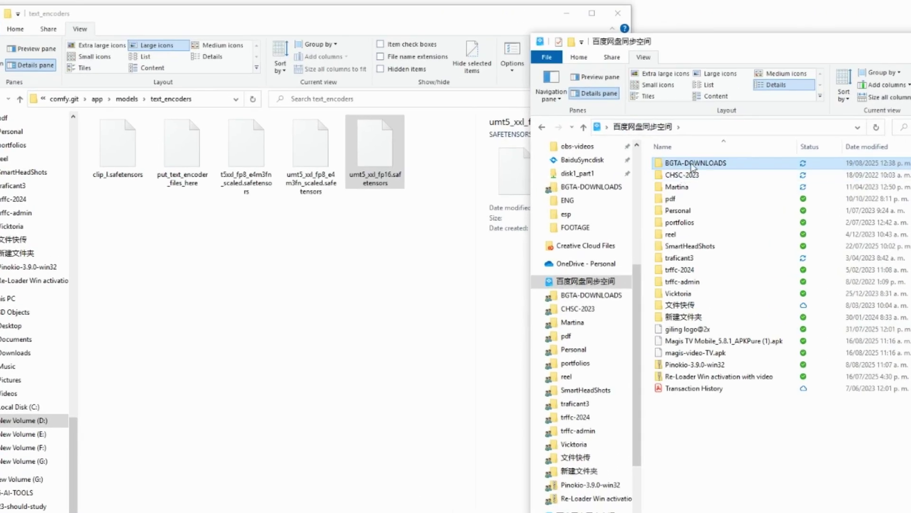
{"action": "double_click", "coordinate": [577, 136]}
{"action": "left_click", "coordinate": [126, 99]}
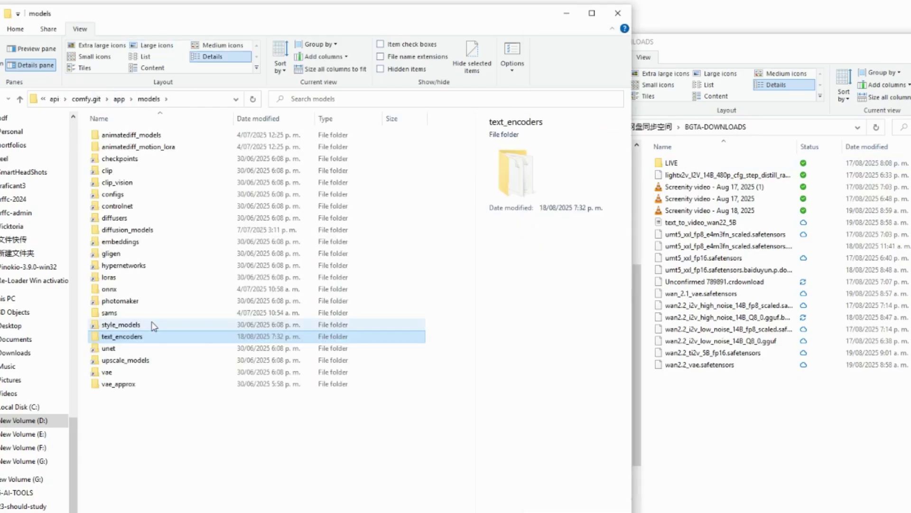
{"action": "double_click", "coordinate": [141, 373]}
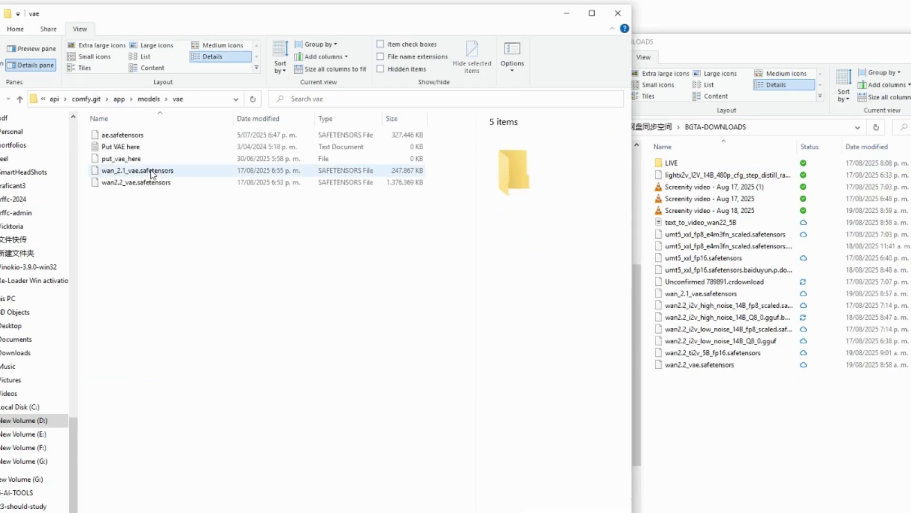
{"action": "left_click", "coordinate": [152, 171]}
{"action": "left_click", "coordinate": [152, 183]}
{"action": "left_click", "coordinate": [364, 352]}
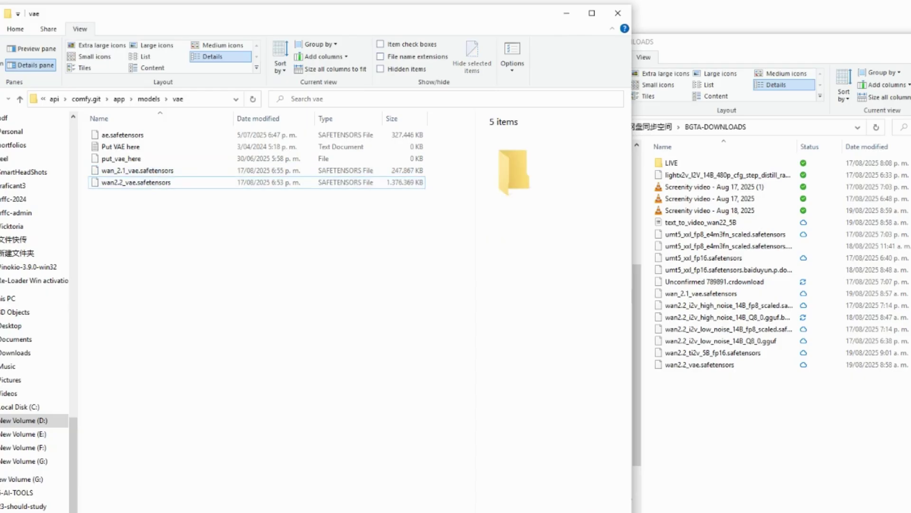
{"action": "key", "text": "ctrl+shift+2"}
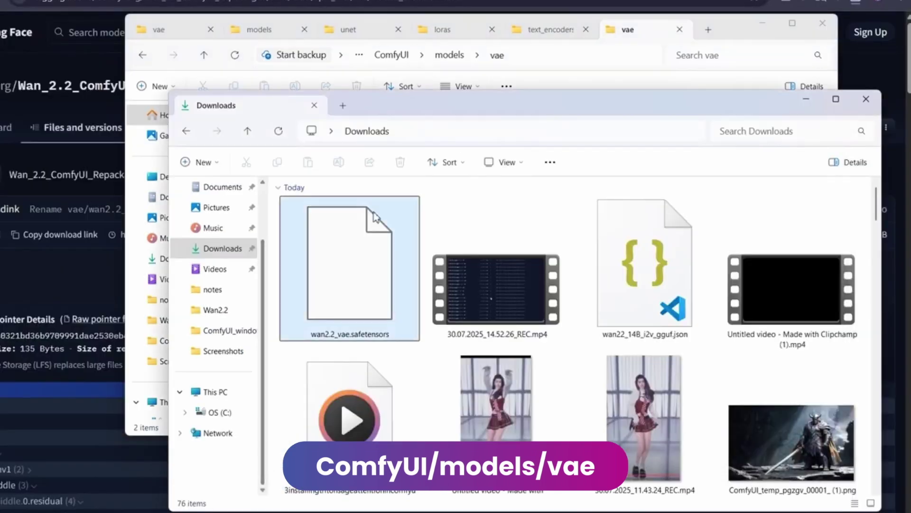
Copy wan2.2_vae.safetensors into the vae folder and scroll to 'Workflow in Json format'.
{"action": "left_click_drag", "start_coordinate": [432, 128], "coordinate": [470, 235]}
{"action": "left_click_drag", "start_coordinate": [391, 380], "coordinate": [334, 204]}
{"action": "left_click", "coordinate": [763, 24]}
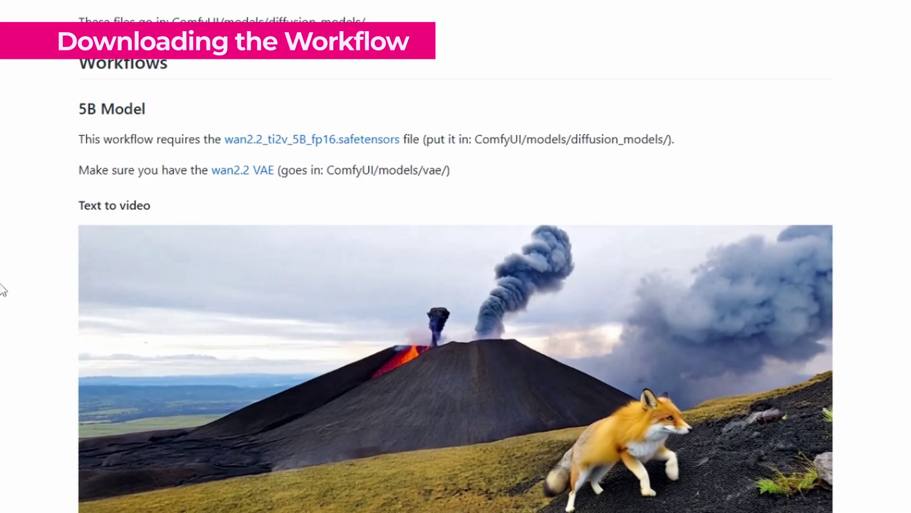
{"action": "scroll", "coordinate": [2, 288], "scroll_direction": "down", "scroll_amount": 4}
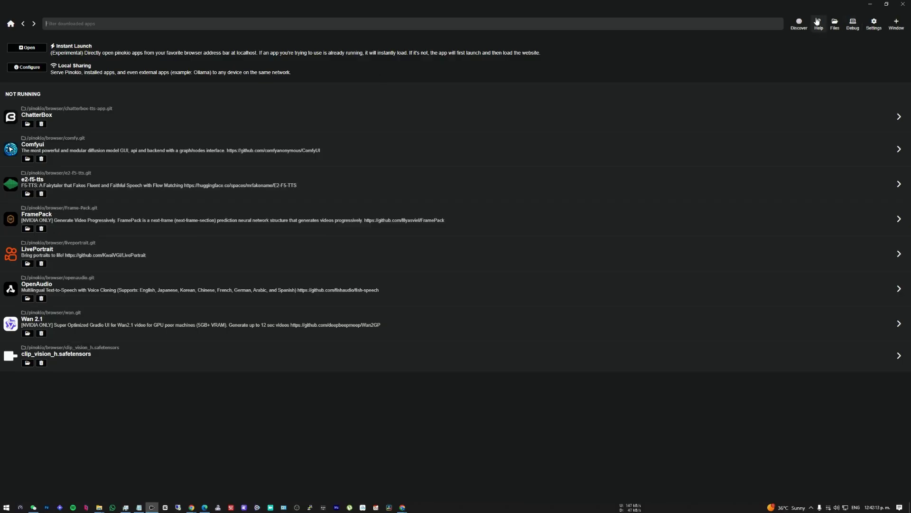
Start the ComfyUI app from Pinokio and open the ComfyUI Manager.
{"action": "left_click", "coordinate": [801, 24]}
{"action": "left_click", "coordinate": [81, 158]}
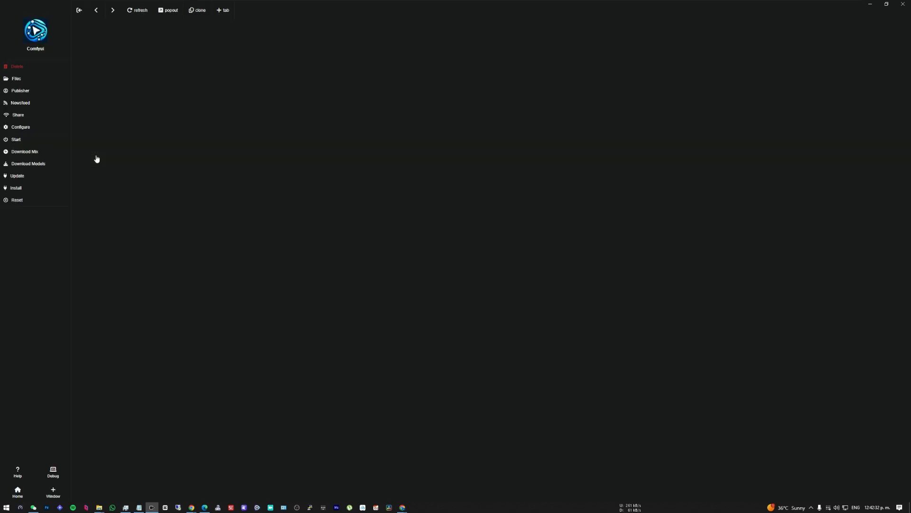
{"action": "left_click", "coordinate": [20, 143]}
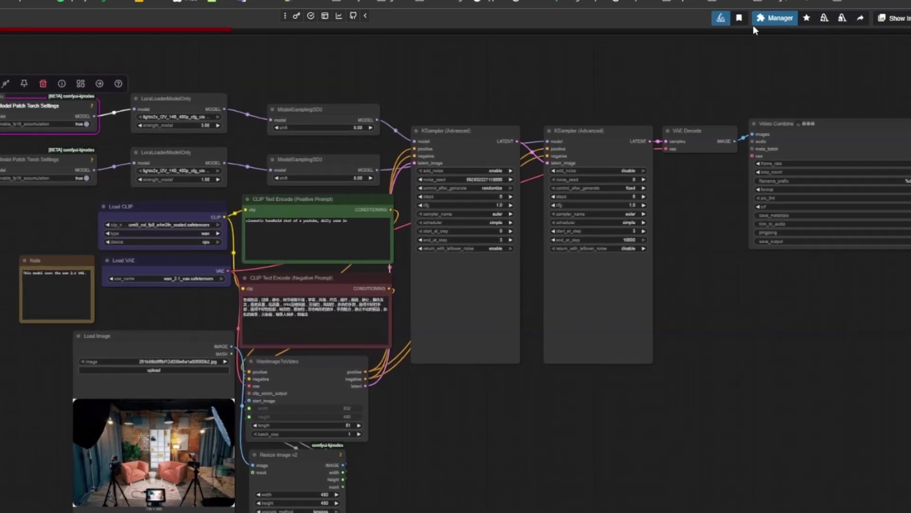
{"action": "left_click", "coordinate": [725, 35]}
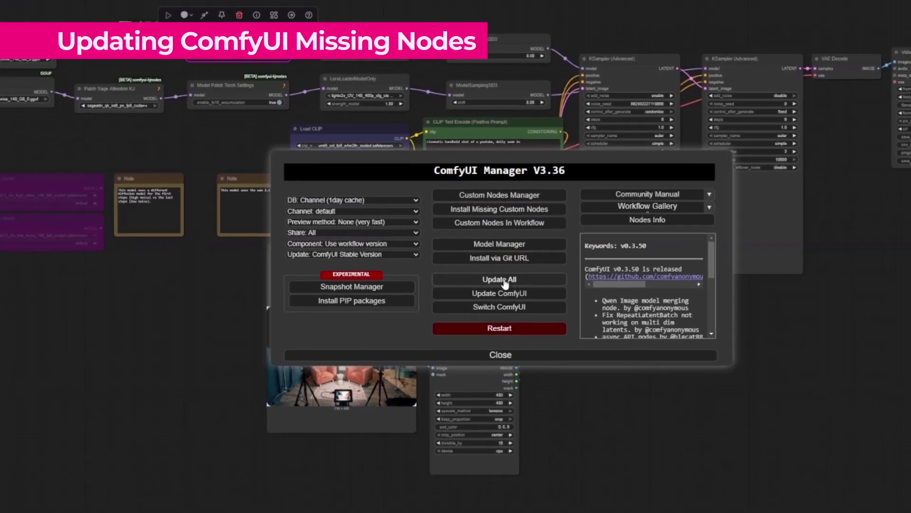
Update ComfyUI to v0.3.50 from the Manager and confirm the server reboot.
{"action": "left_click", "coordinate": [507, 295]}
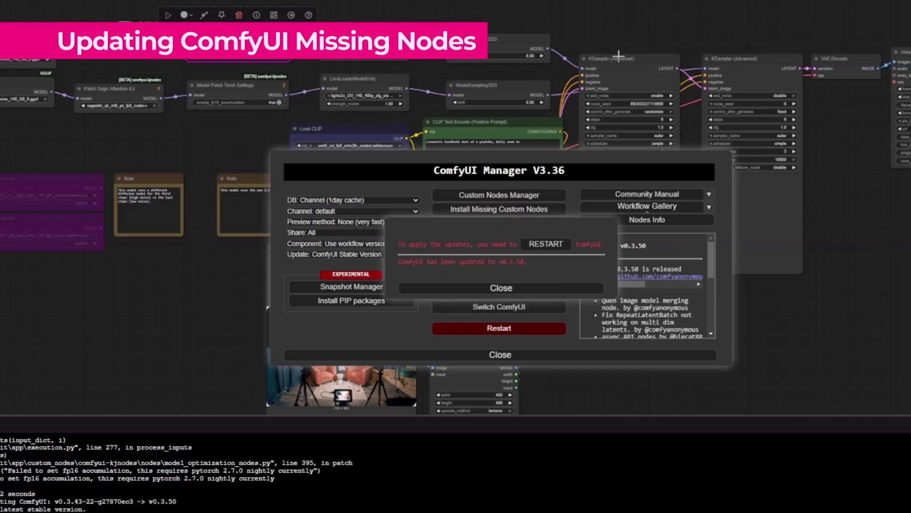
{"action": "left_click", "coordinate": [544, 247]}
{"action": "left_click", "coordinate": [544, 285]}
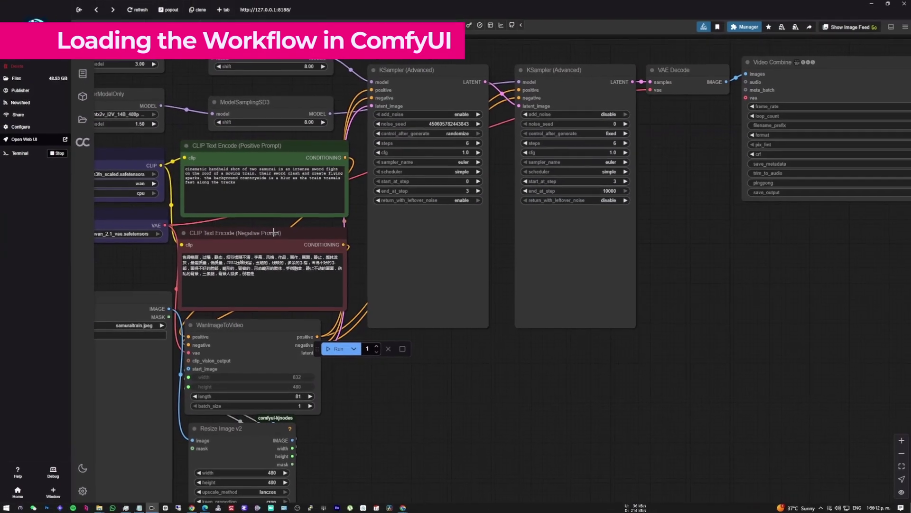
Replace the positive prompt's samurai description with 'a youtube studio.', run it, and dismiss the failure message.
{"action": "scroll", "coordinate": [208, 232], "scroll_direction": "down", "scroll_amount": 2}
{"action": "left_click_drag", "start_coordinate": [209, 232], "coordinate": [435, 245]}
{"action": "scroll", "coordinate": [436, 245], "scroll_direction": "up", "scroll_amount": 3}
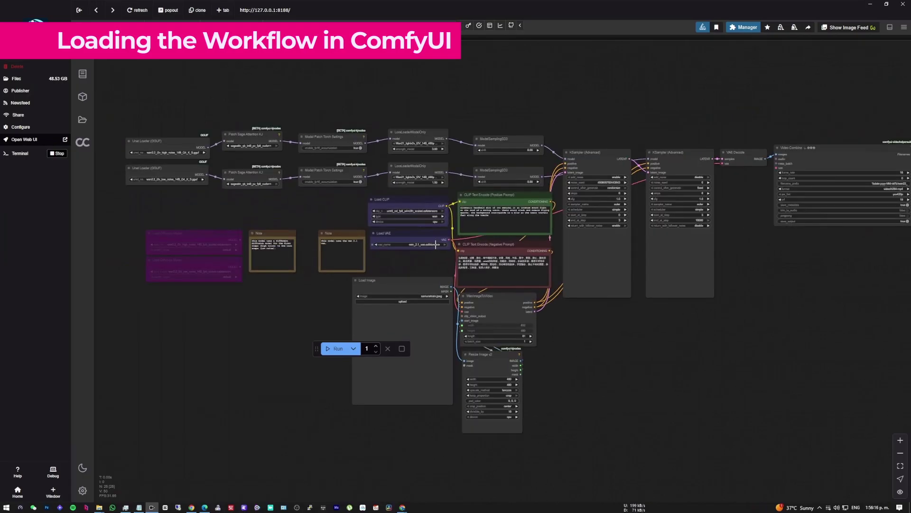
{"action": "scroll", "coordinate": [514, 201], "scroll_direction": "up", "scroll_amount": 2}
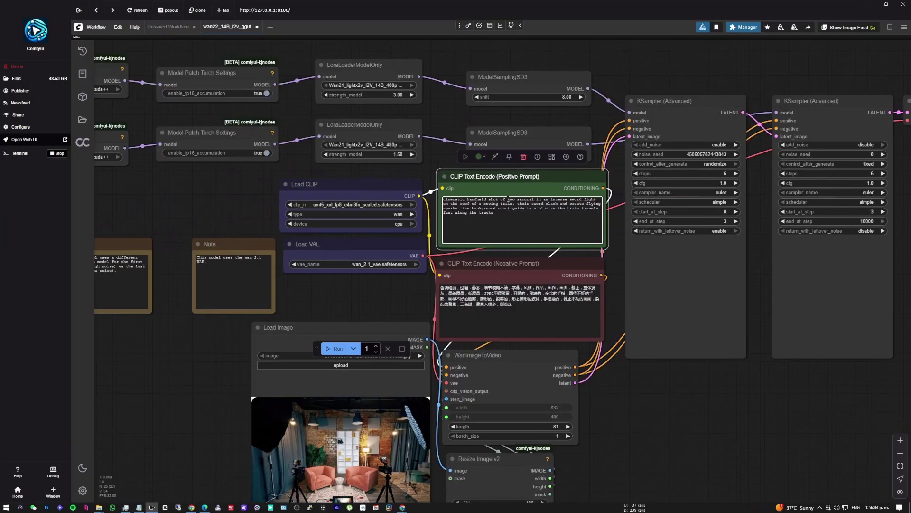
{"action": "left_click_drag", "start_coordinate": [507, 200], "coordinate": [515, 253]}
{"action": "type", "text": "a "}
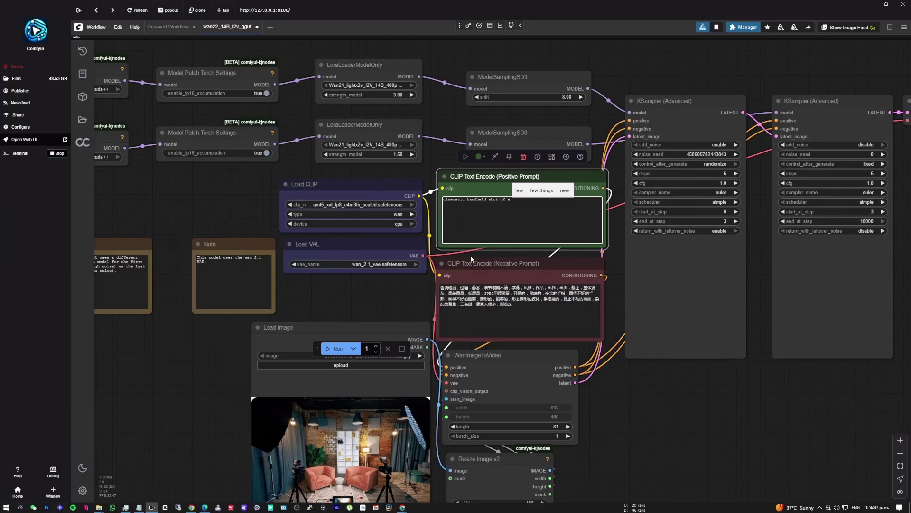
{"action": "type", "text": "youtube studio."}
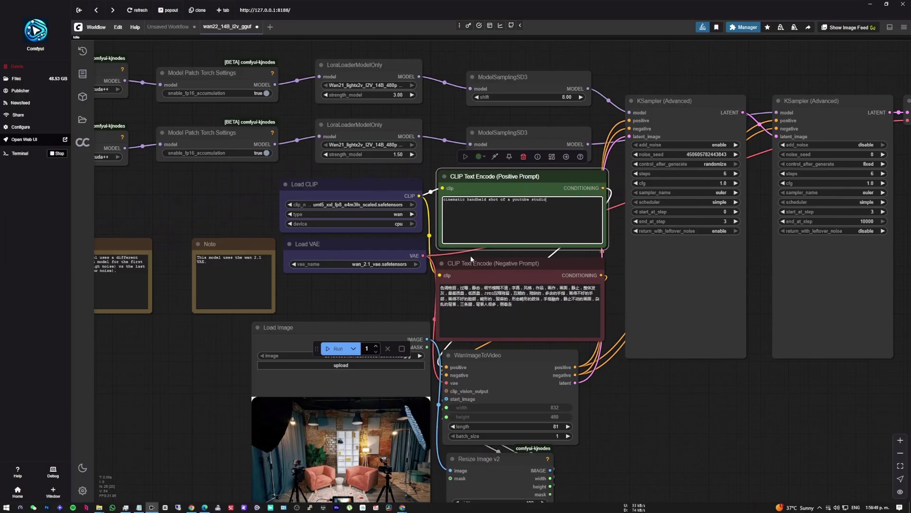
{"action": "left_click", "coordinate": [335, 351]}
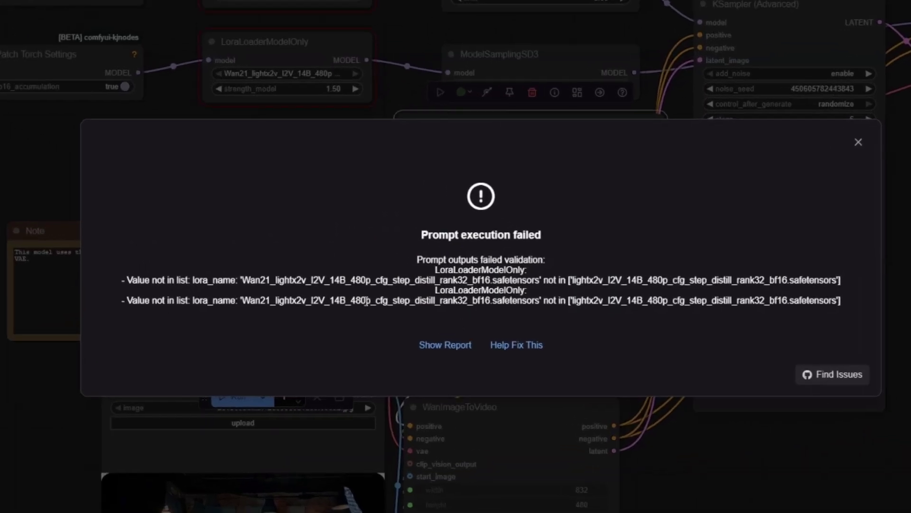
{"action": "left_click", "coordinate": [857, 144]}
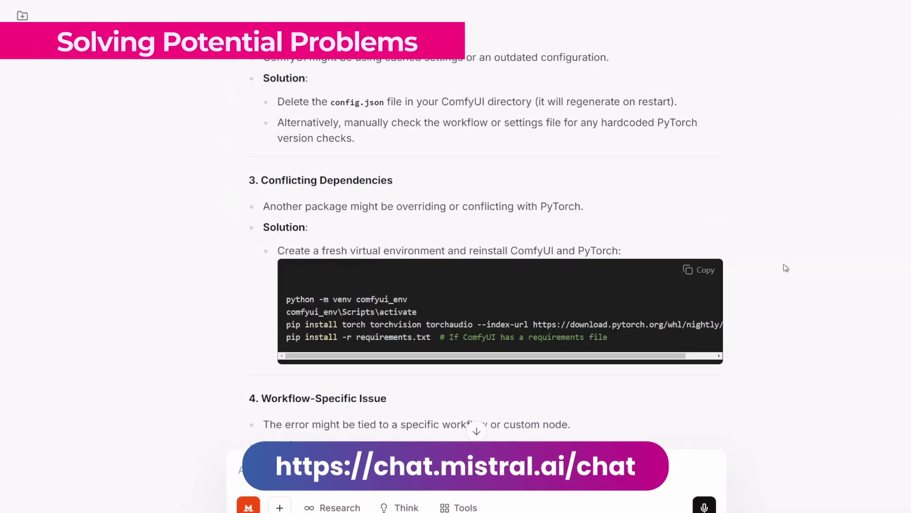
Read through Mistral's listed causes and fixes for the fp16 accumulation error, ending at Next Steps.
{"action": "scroll", "coordinate": [786, 269], "scroll_direction": "down", "scroll_amount": 1}
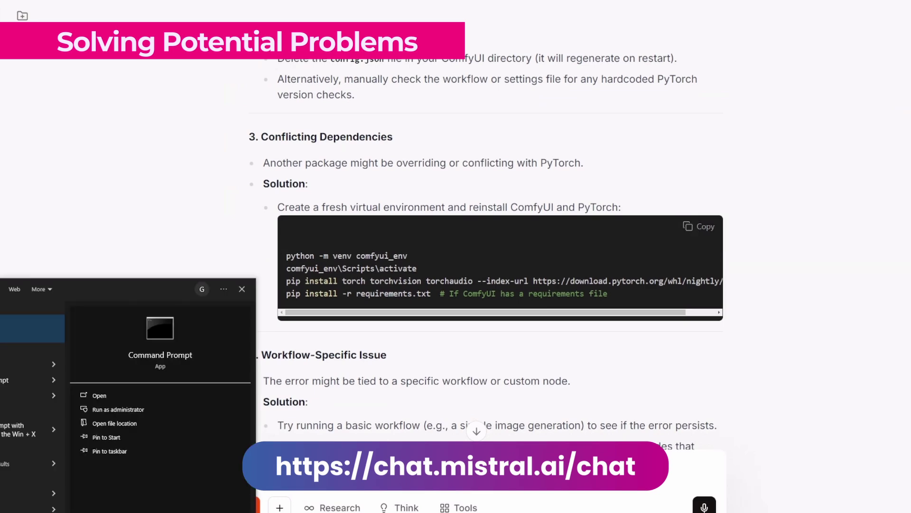
{"action": "scroll", "coordinate": [410, 324], "scroll_direction": "down", "scroll_amount": 2}
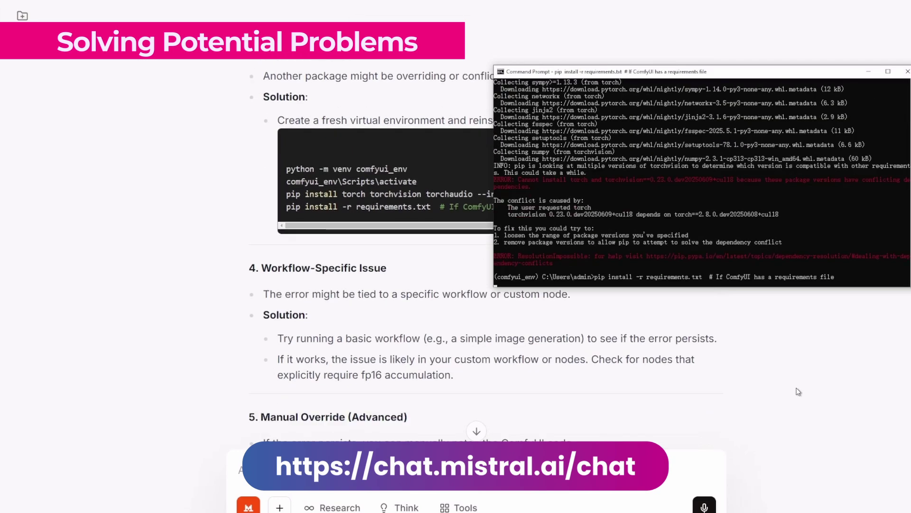
{"action": "scroll", "coordinate": [409, 324], "scroll_direction": "down", "scroll_amount": 8}
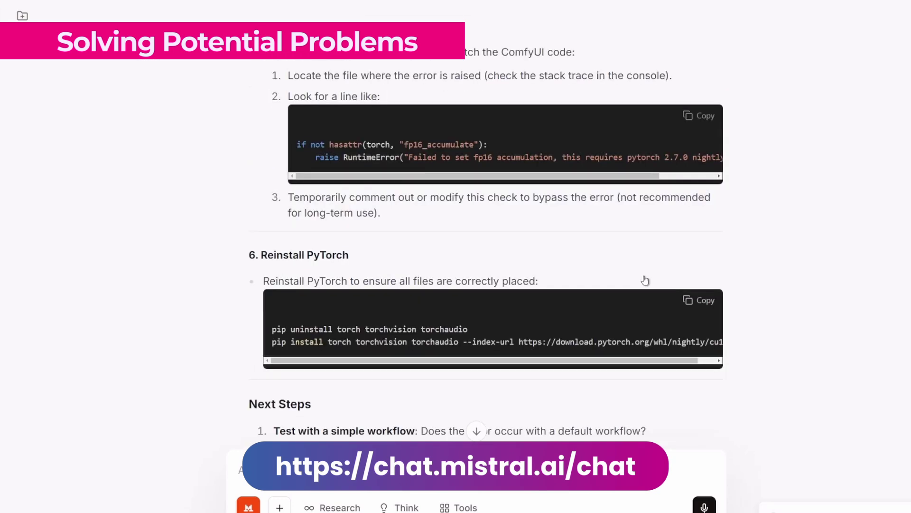
{"action": "scroll", "coordinate": [409, 324], "scroll_direction": "down", "scroll_amount": 4}
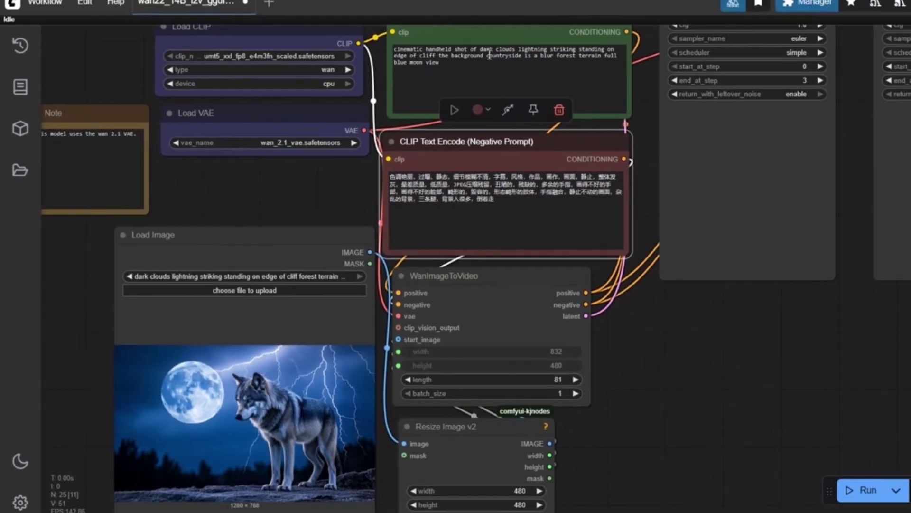
Run the wolf image-to-video workflow and centre the Video Combine preview of the lightning-storm video.
{"action": "left_click", "coordinate": [837, 486]}
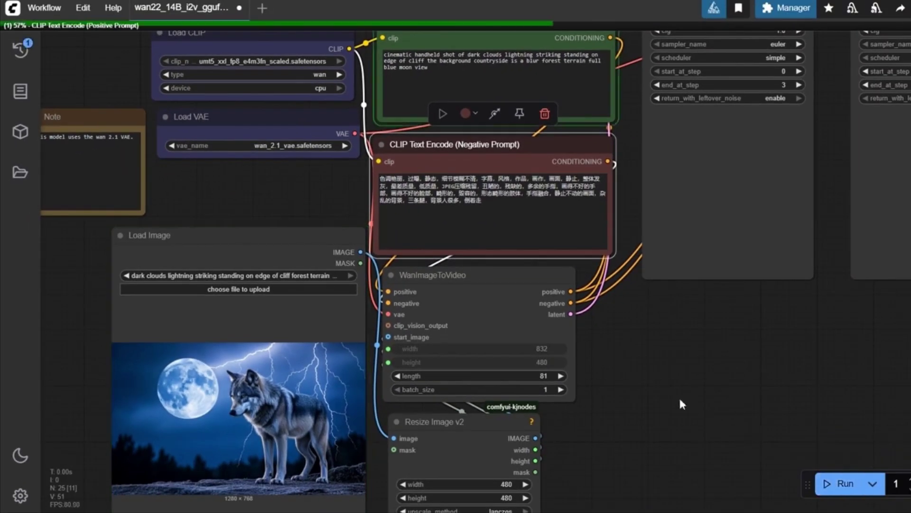
{"action": "left_click_drag", "start_coordinate": [626, 406], "coordinate": [556, 371]}
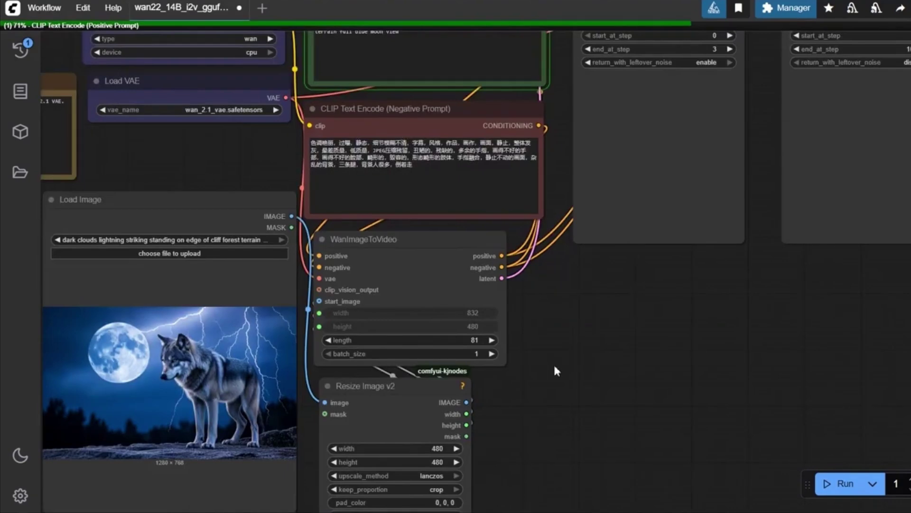
{"action": "left_click_drag", "start_coordinate": [728, 322], "coordinate": [432, 331]}
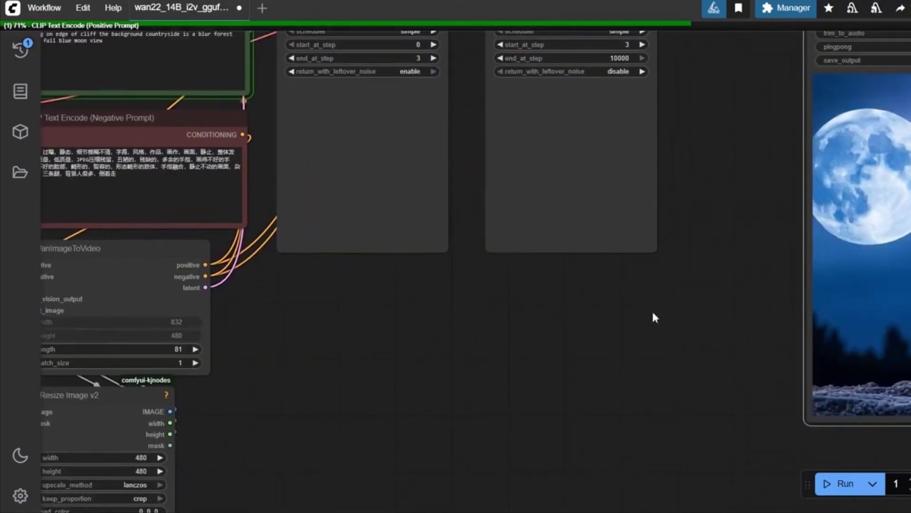
{"action": "left_click_drag", "start_coordinate": [736, 307], "coordinate": [300, 342]}
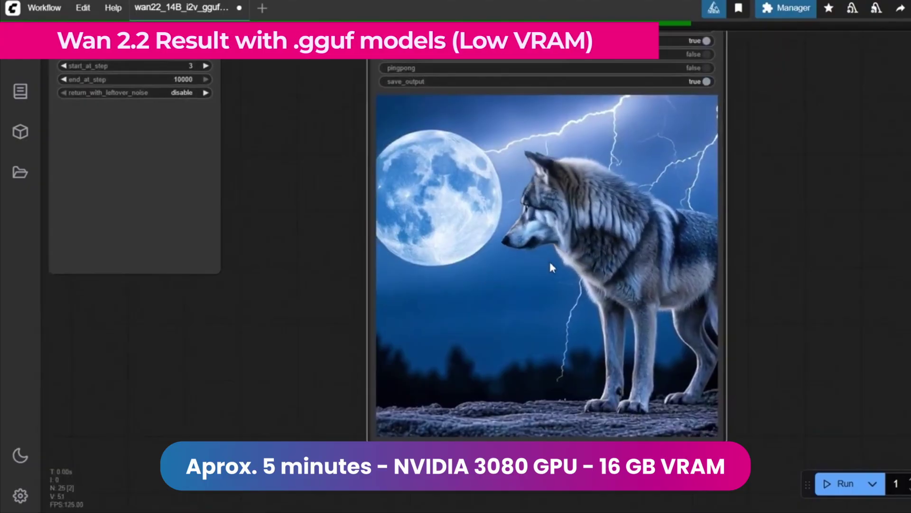